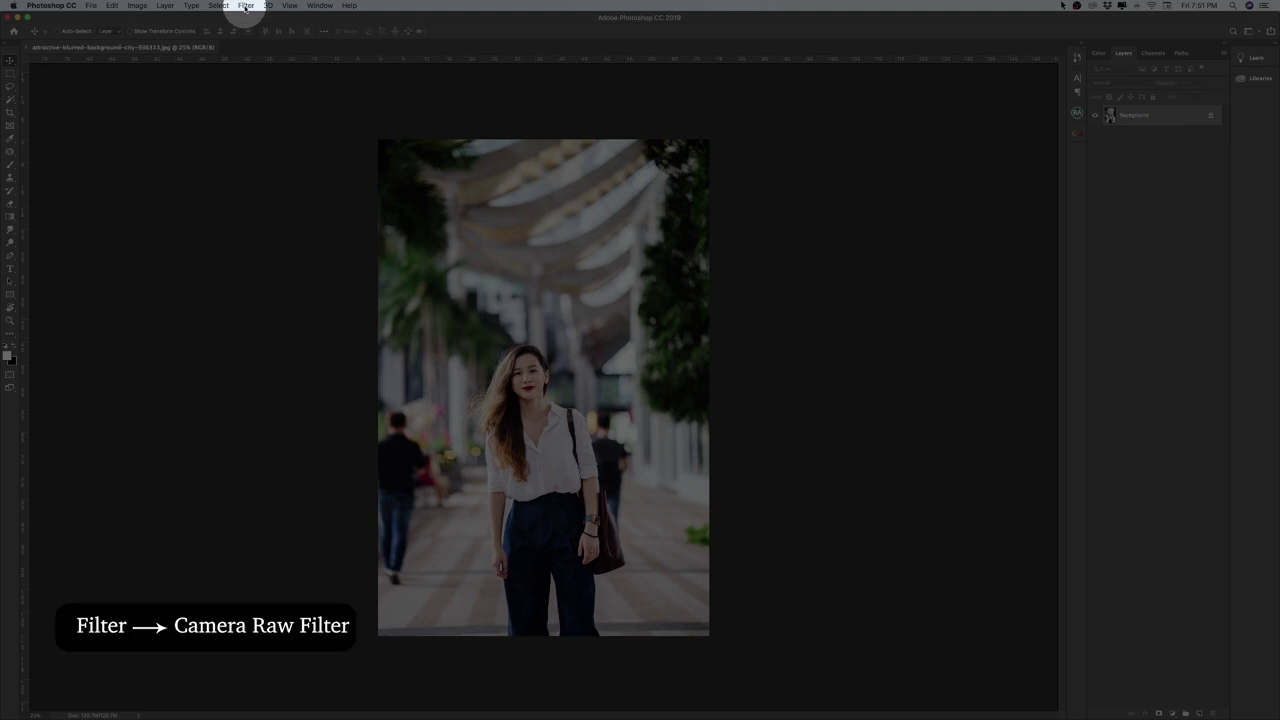
Open the street portrait in the Camera Raw Filter from the Filter menu
click(246, 6)
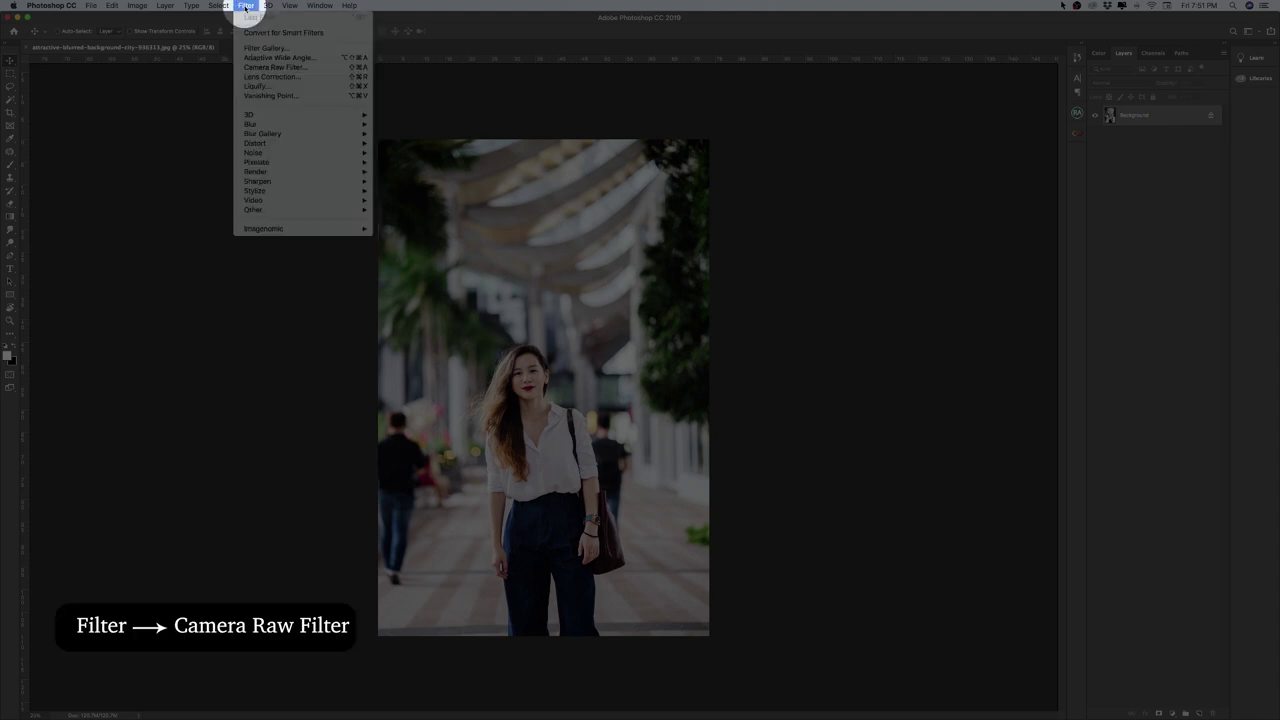
click(278, 66)
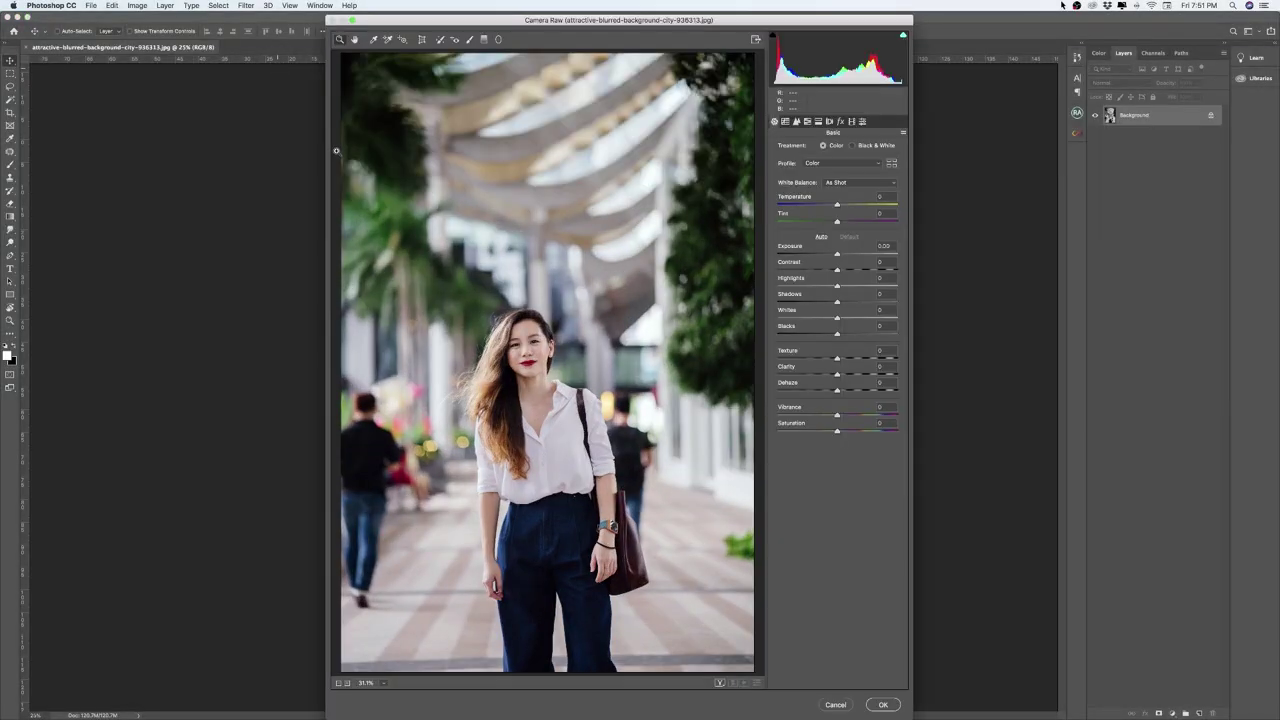
Warm Temperature to +20, shift Tint toward green, set Contrast -40 and Highlights -30
drag(506, 27, 502, 35)
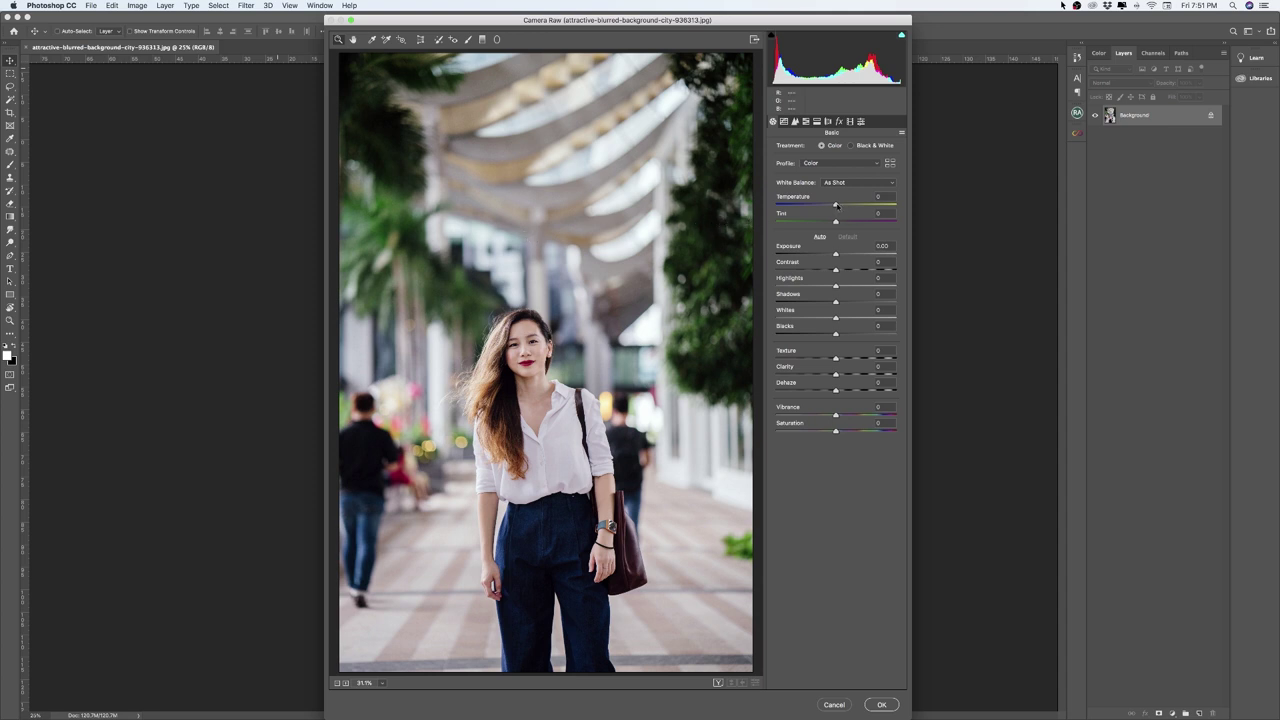
drag(836, 205, 849, 206)
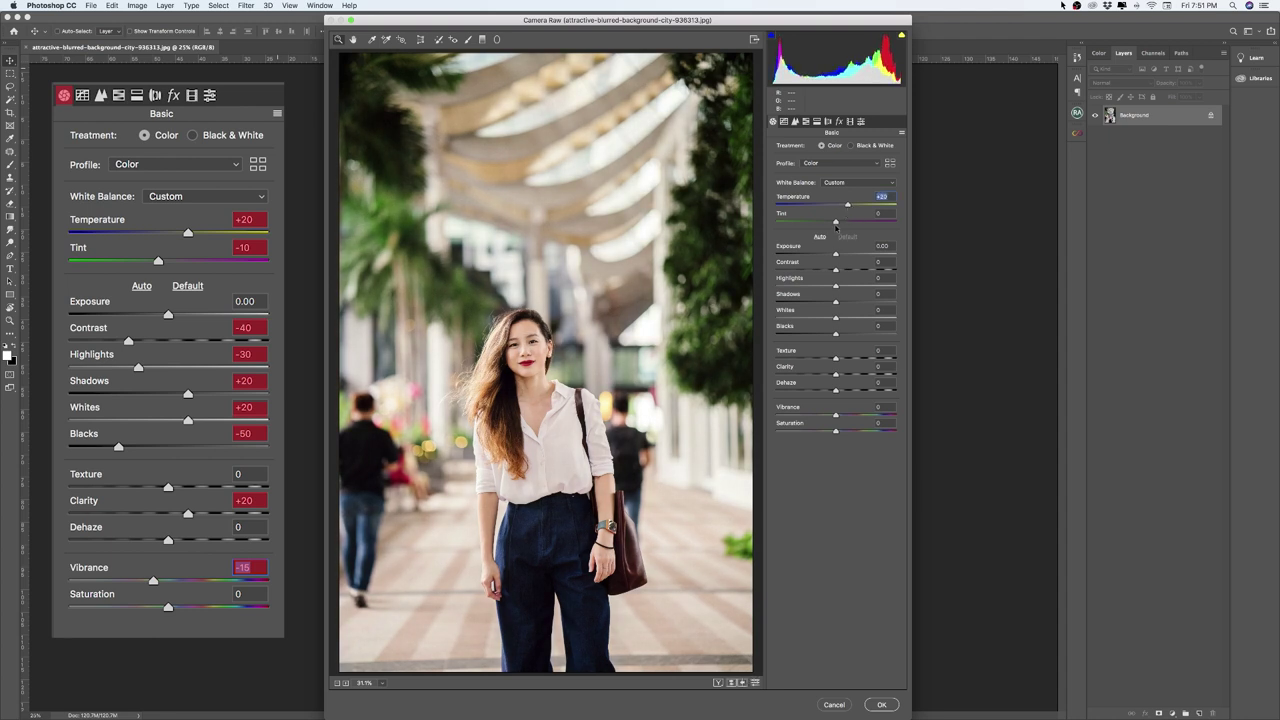
drag(836, 222, 829, 223)
drag(836, 271, 812, 272)
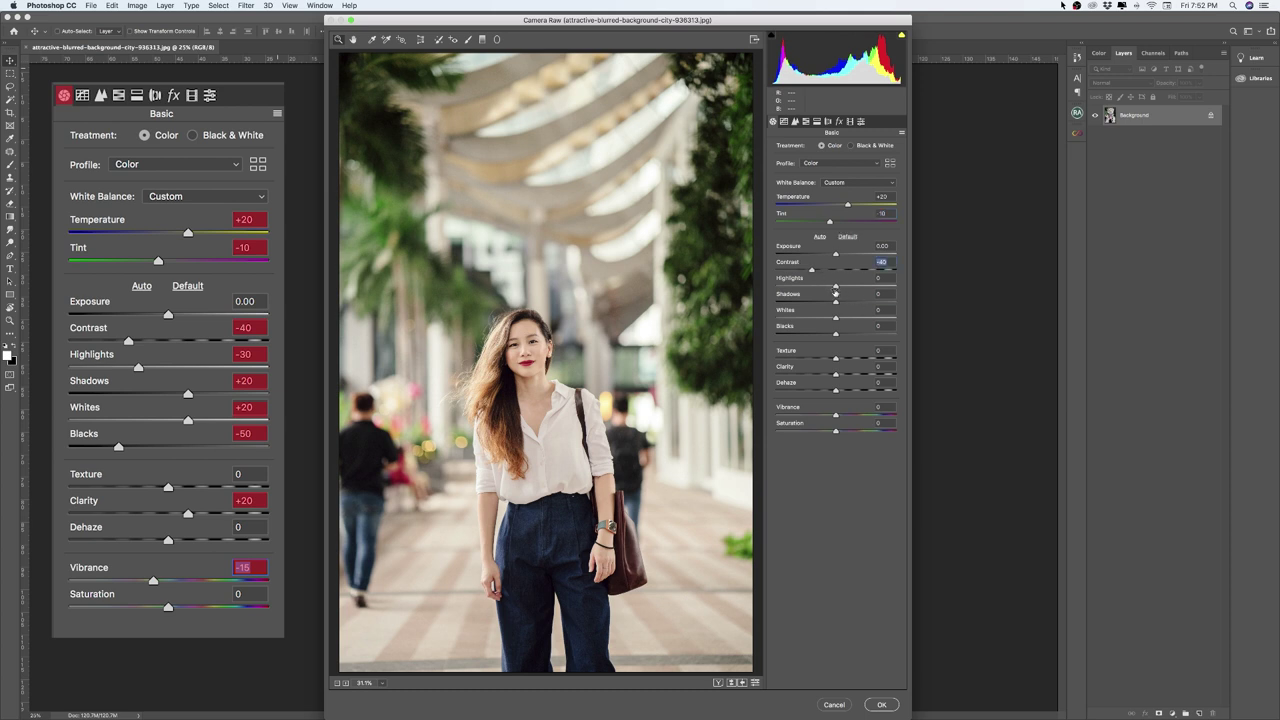
drag(836, 287, 817, 288)
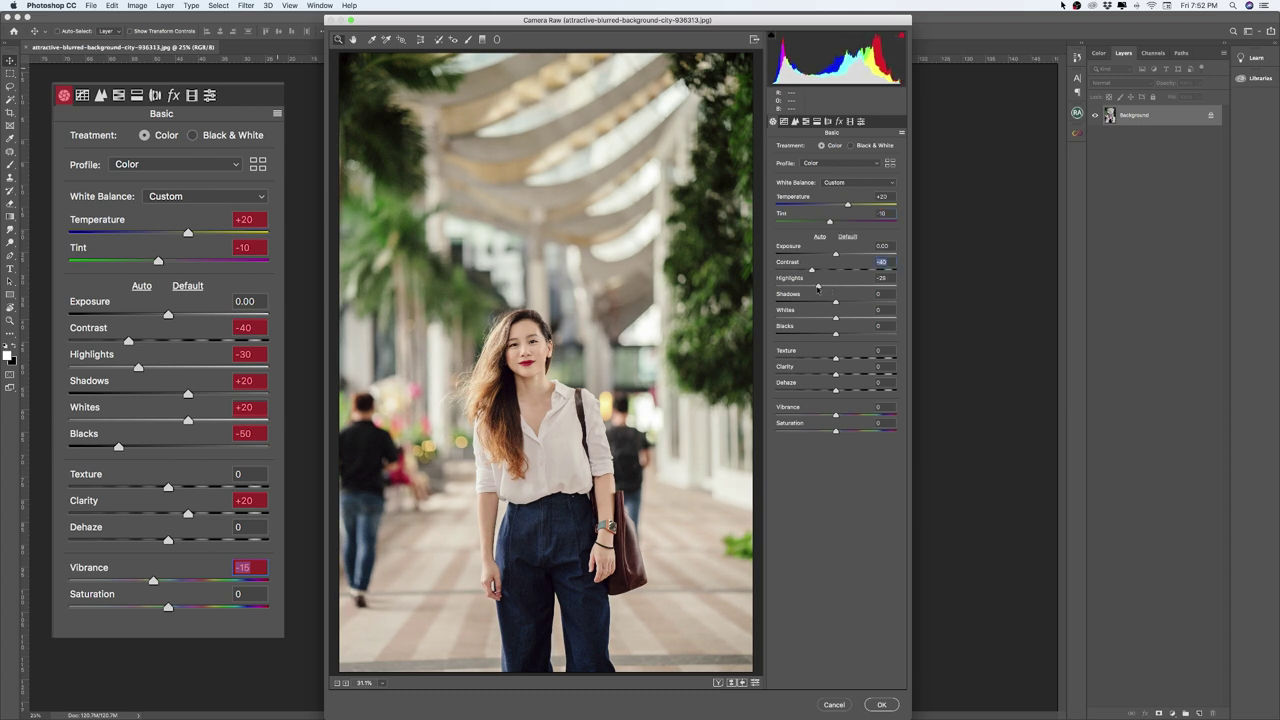
drag(817, 288, 848, 304)
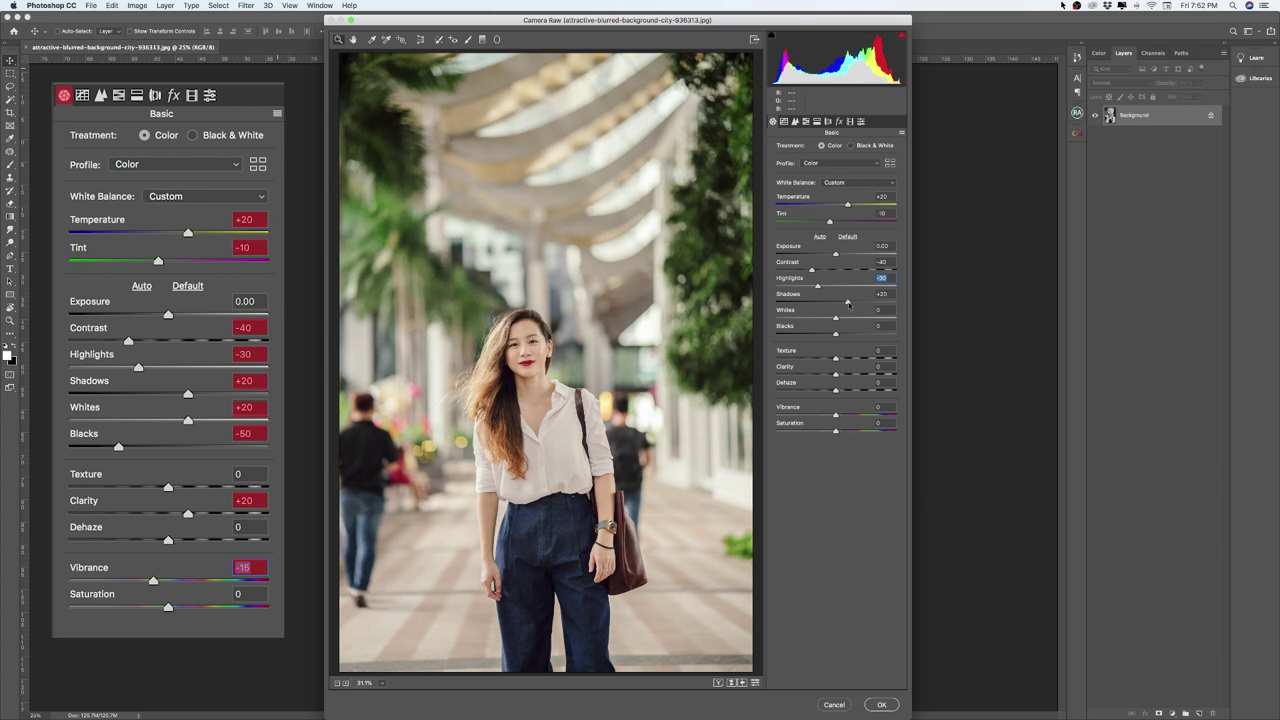
Raise Shadows and Whites to +20, deepen Blacks to -50, add Clarity +10, and lower Vibrance
click(848, 304)
drag(836, 319, 848, 320)
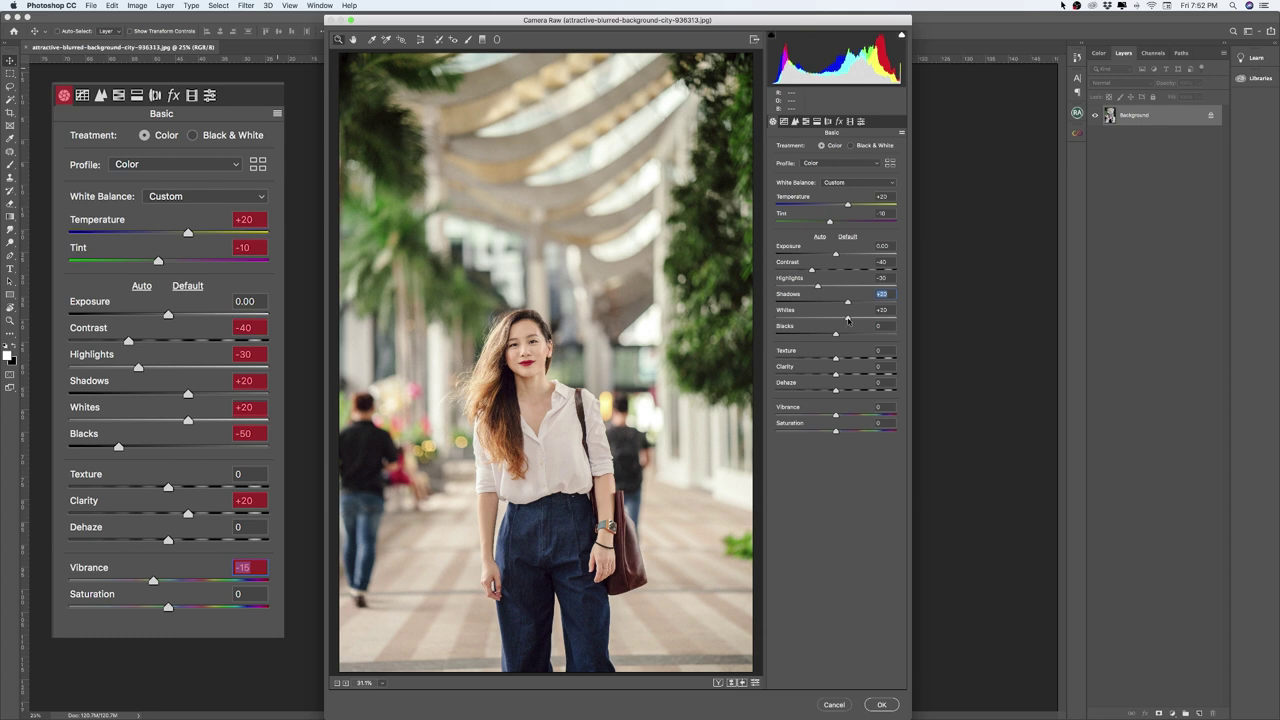
click(848, 320)
drag(836, 334, 806, 337)
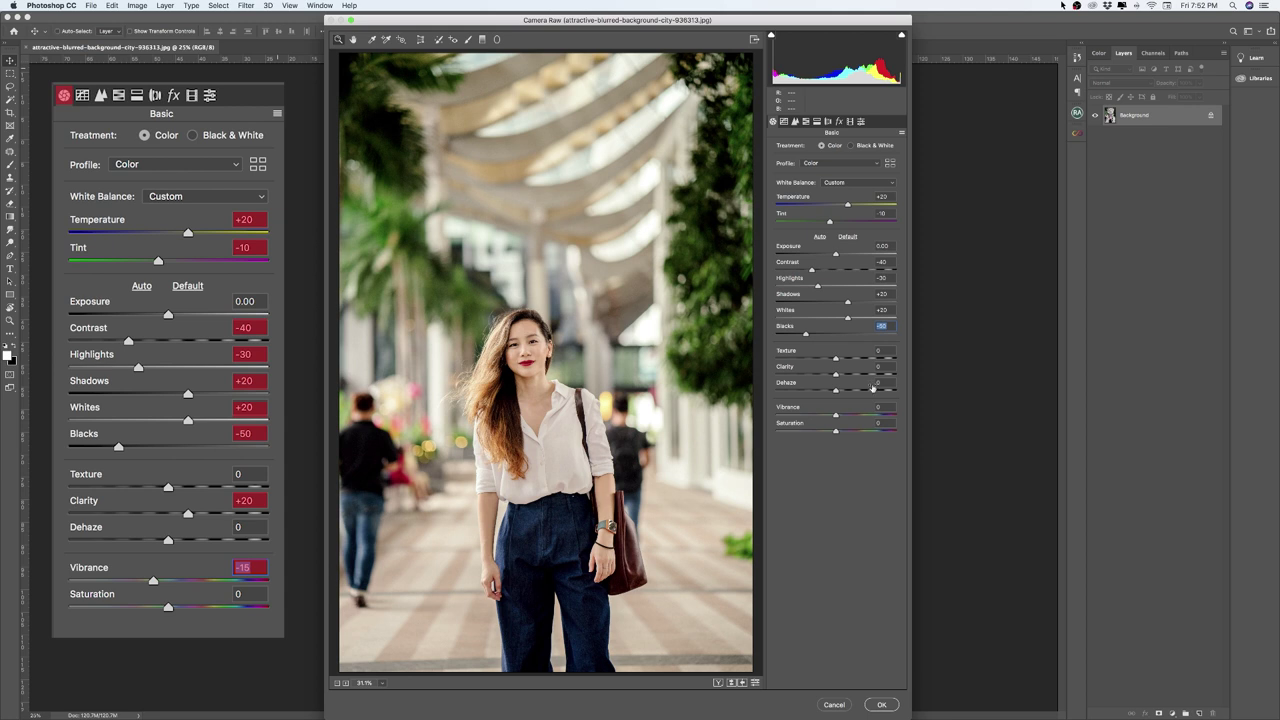
drag(836, 375, 843, 376)
click(842, 376)
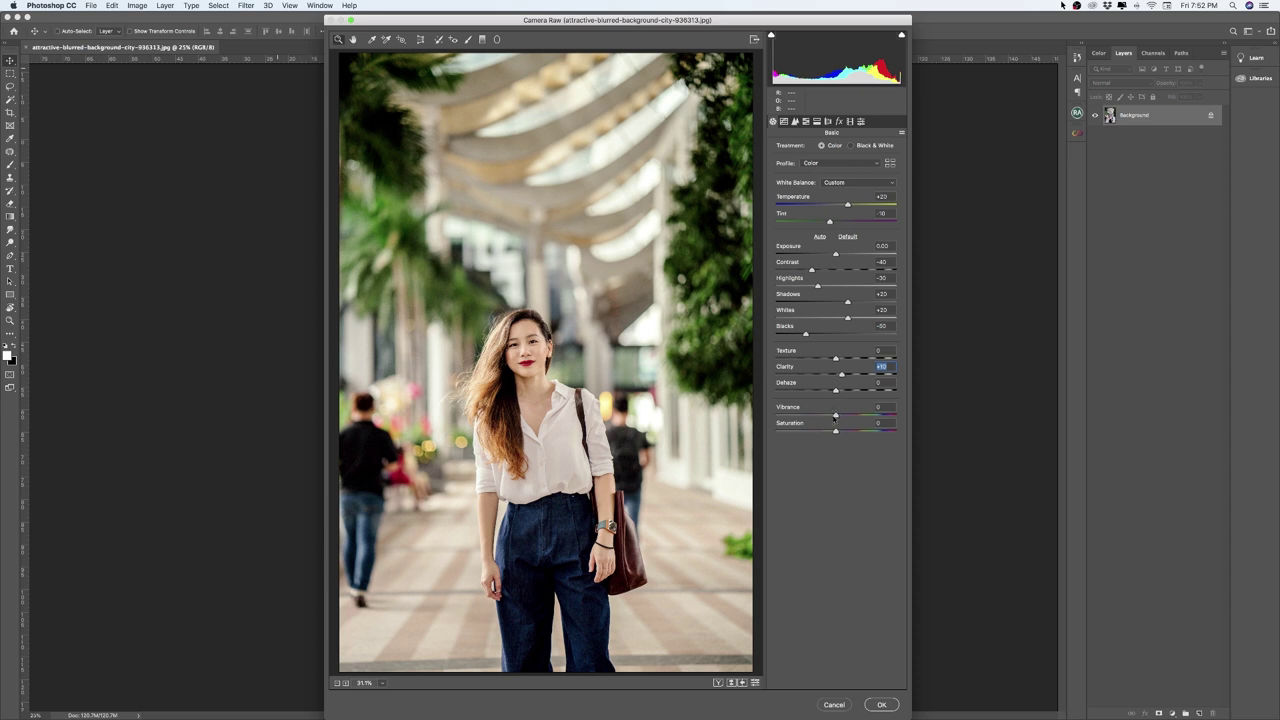
drag(836, 416, 826, 416)
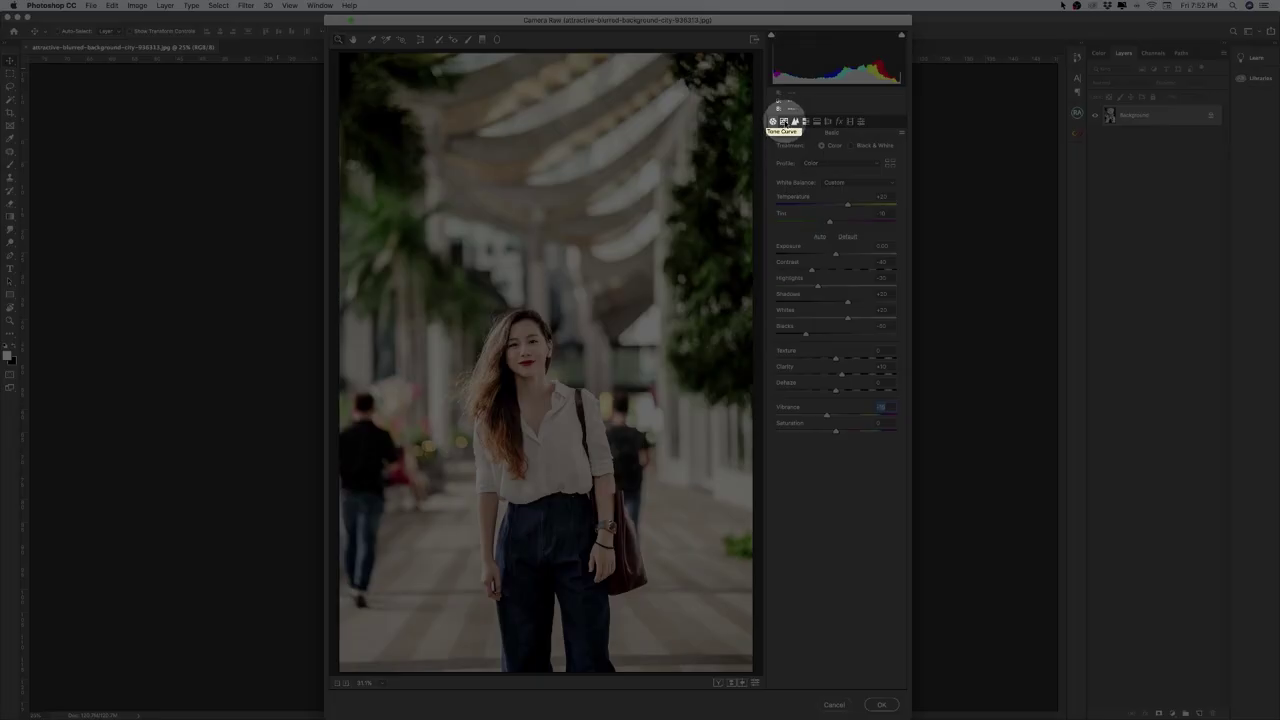
Build an RGB point curve: lowered top endpoint, blacks lifted to 8, shadow point 61→32
click(784, 121)
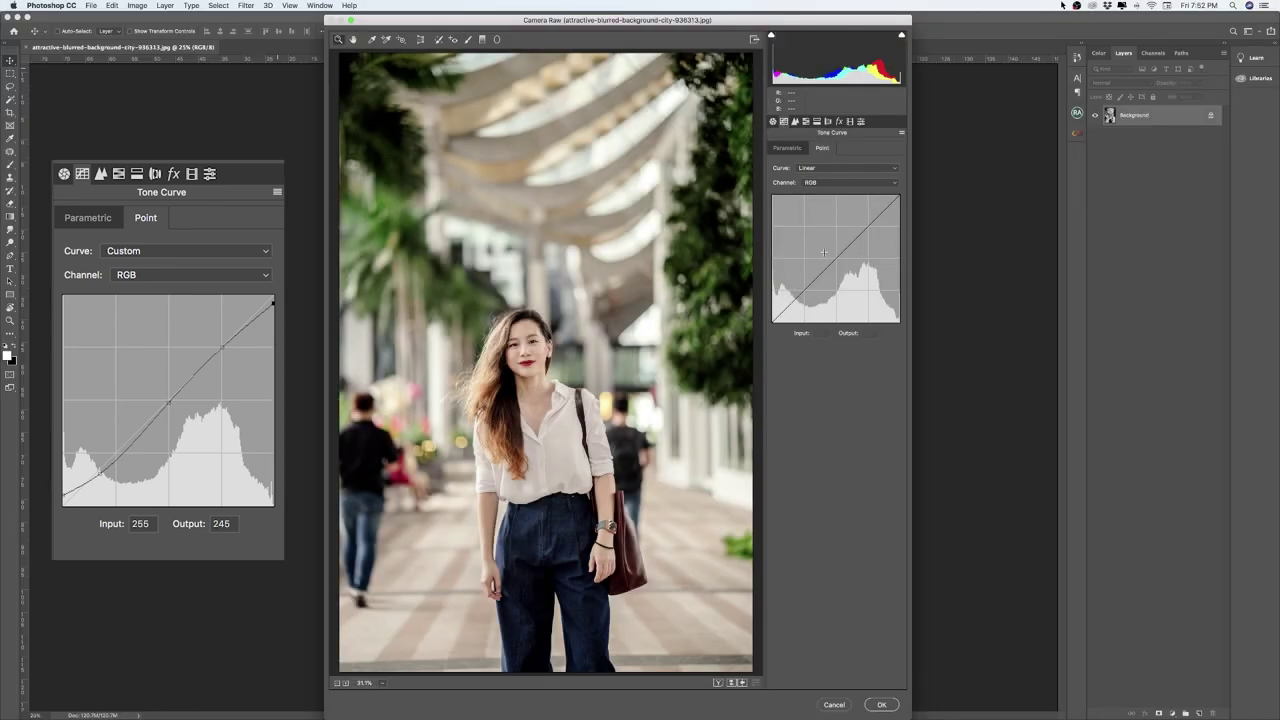
click(869, 227)
click(794, 300)
drag(794, 300, 795, 305)
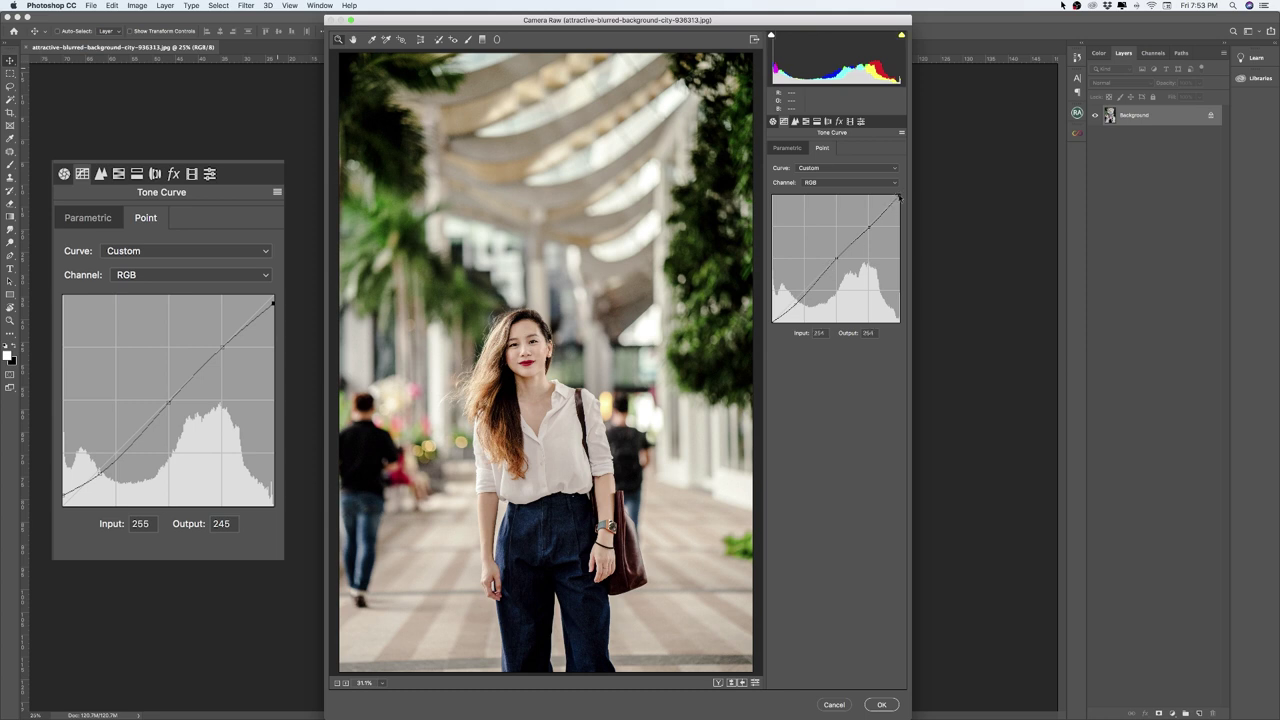
drag(900, 199, 867, 229)
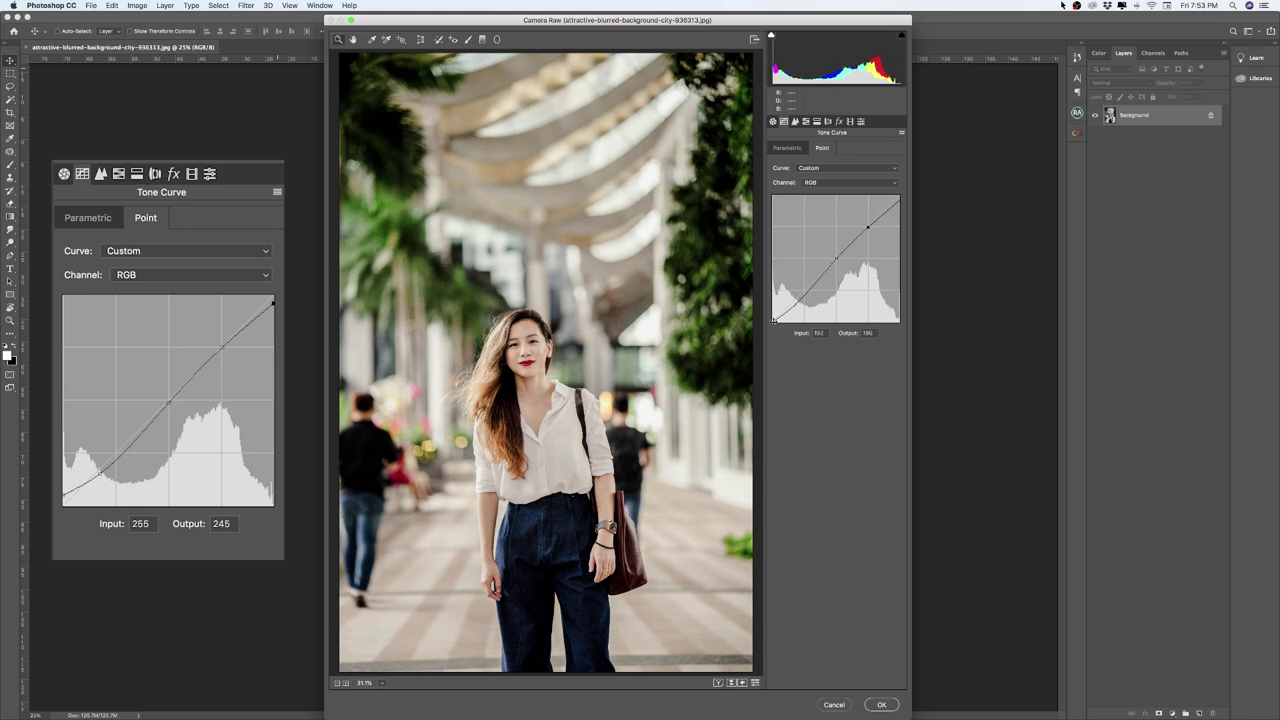
drag(772, 321, 773, 320)
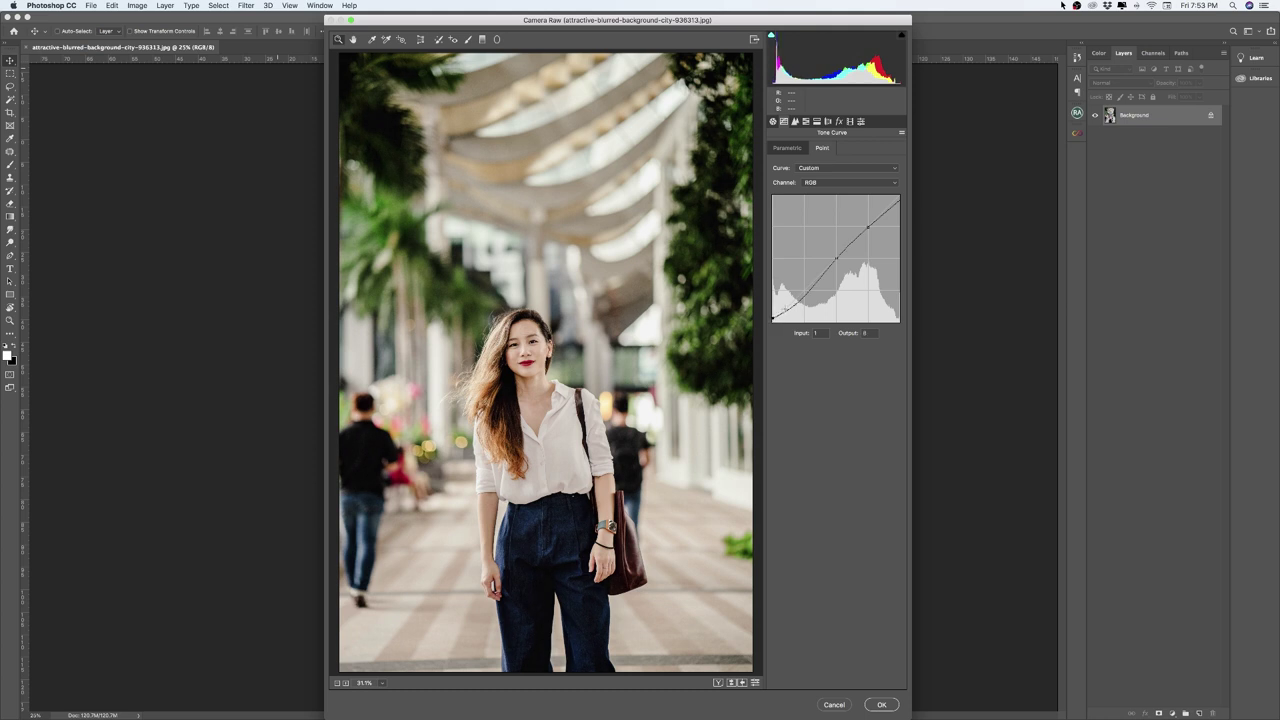
drag(797, 302, 794, 309)
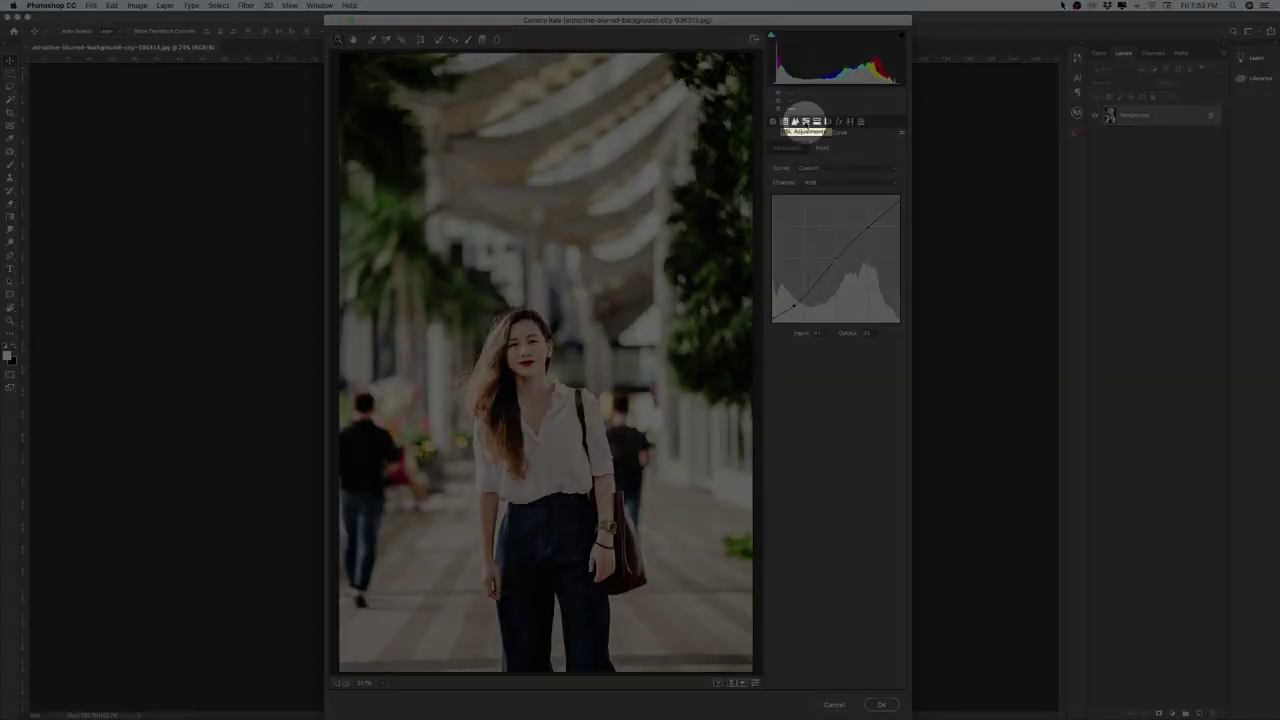
Shift the Reds hue toward orange in HSL Hue
click(806, 122)
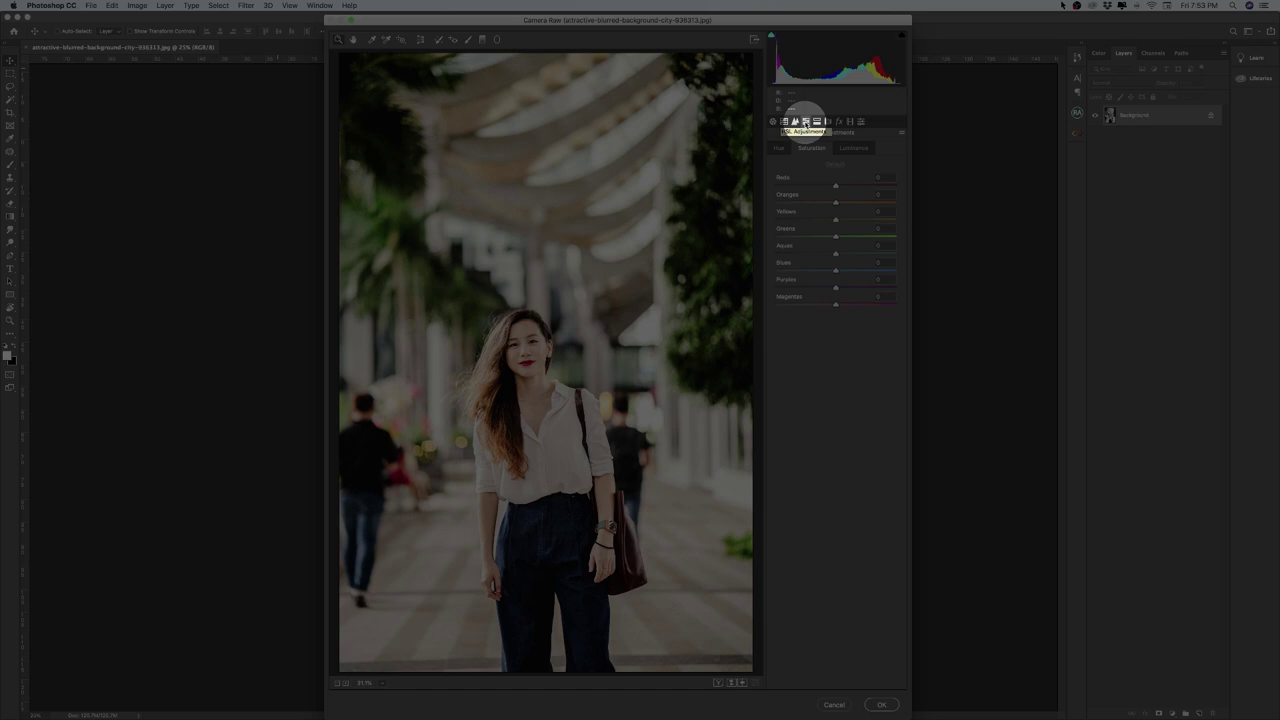
click(781, 149)
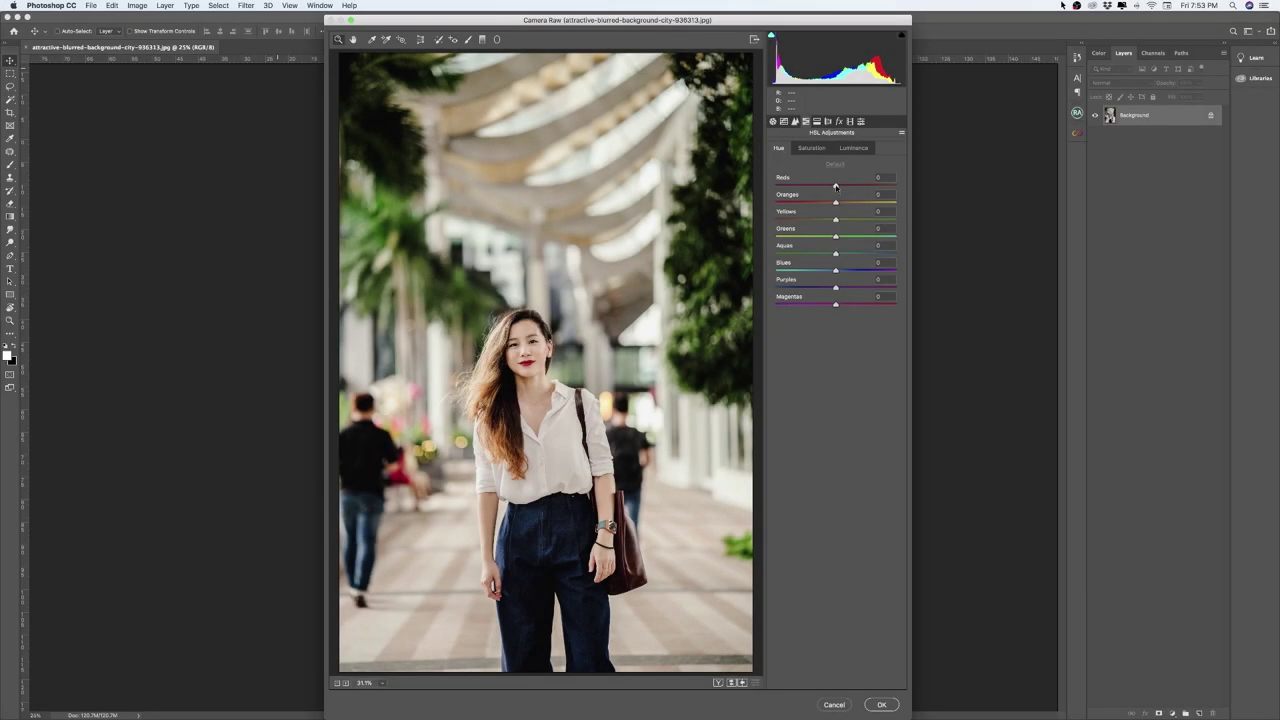
drag(836, 187, 860, 190)
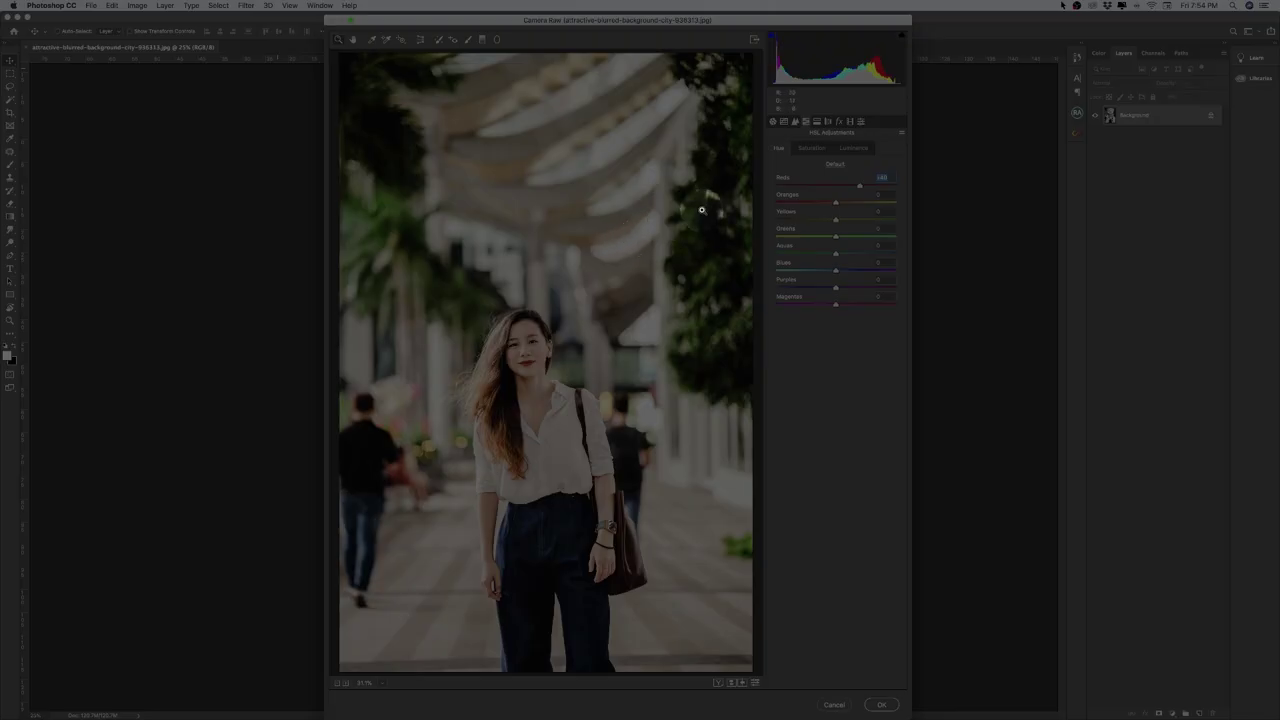
Set HSL saturation: Reds +10, Oranges +20, Yellows about -80, Greens through Magentas -100
click(811, 148)
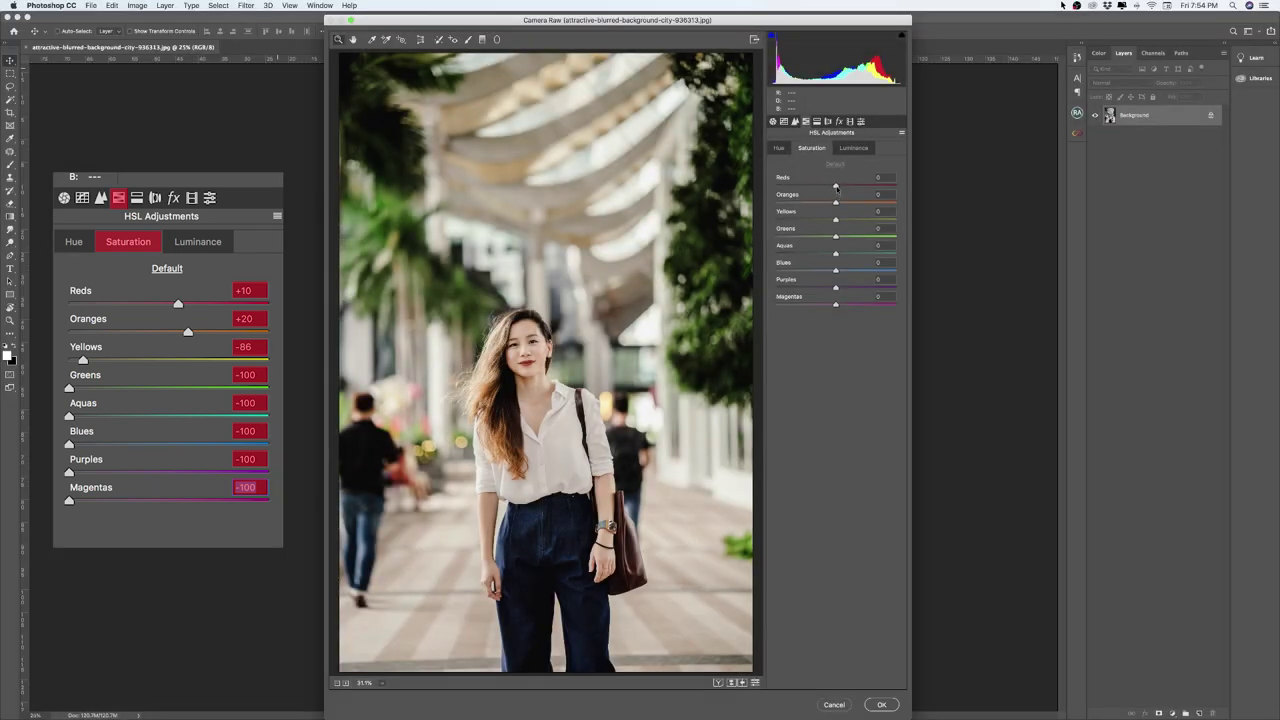
drag(835, 187, 843, 188)
mouse_move(842, 203)
mouse_down()
mouse_move(768, 221)
mouse_move(760, 258)
mouse_up()
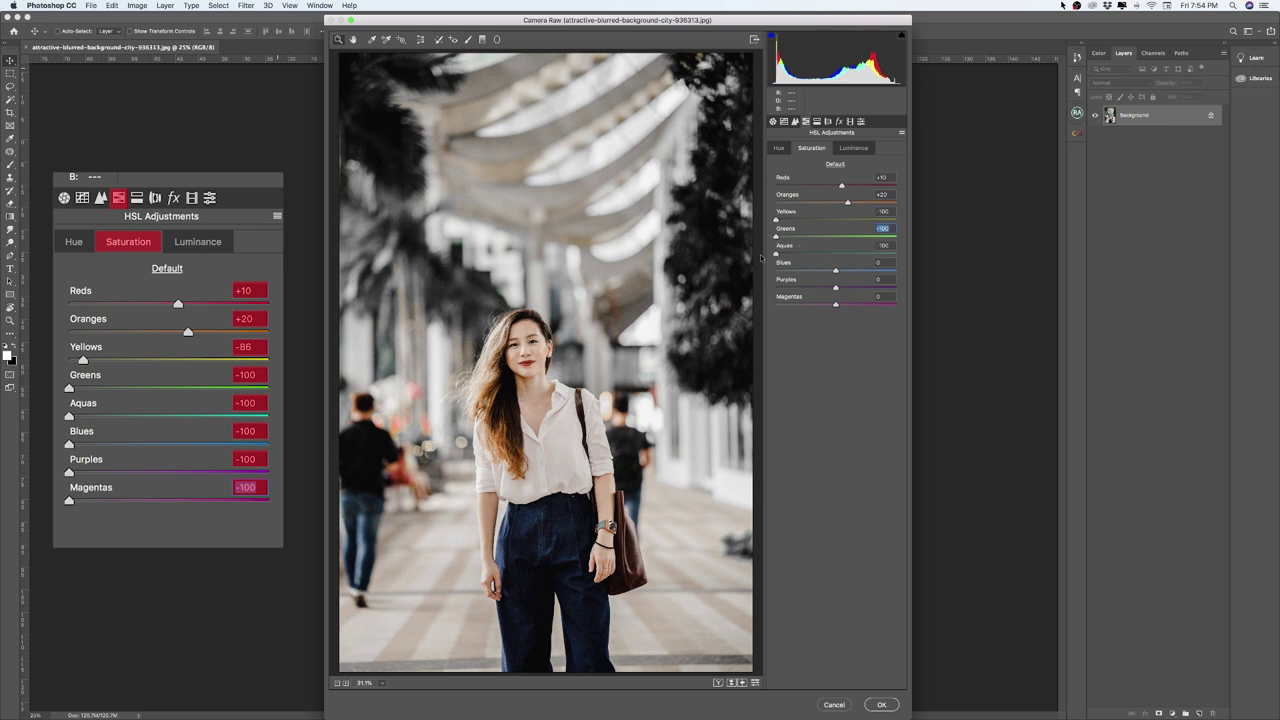
mouse_move(836, 271)
mouse_down()
mouse_move(774, 272)
mouse_move(760, 291)
mouse_up()
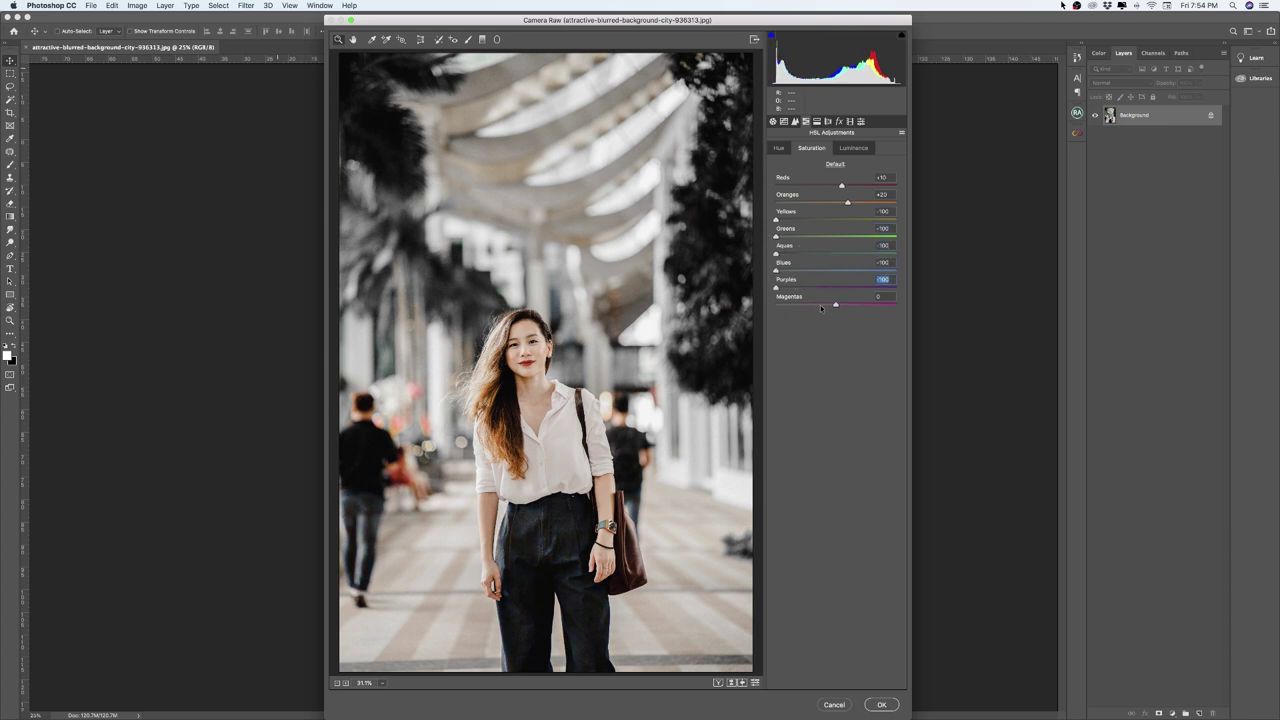
drag(836, 304, 774, 306)
drag(776, 219, 782, 219)
click(782, 219)
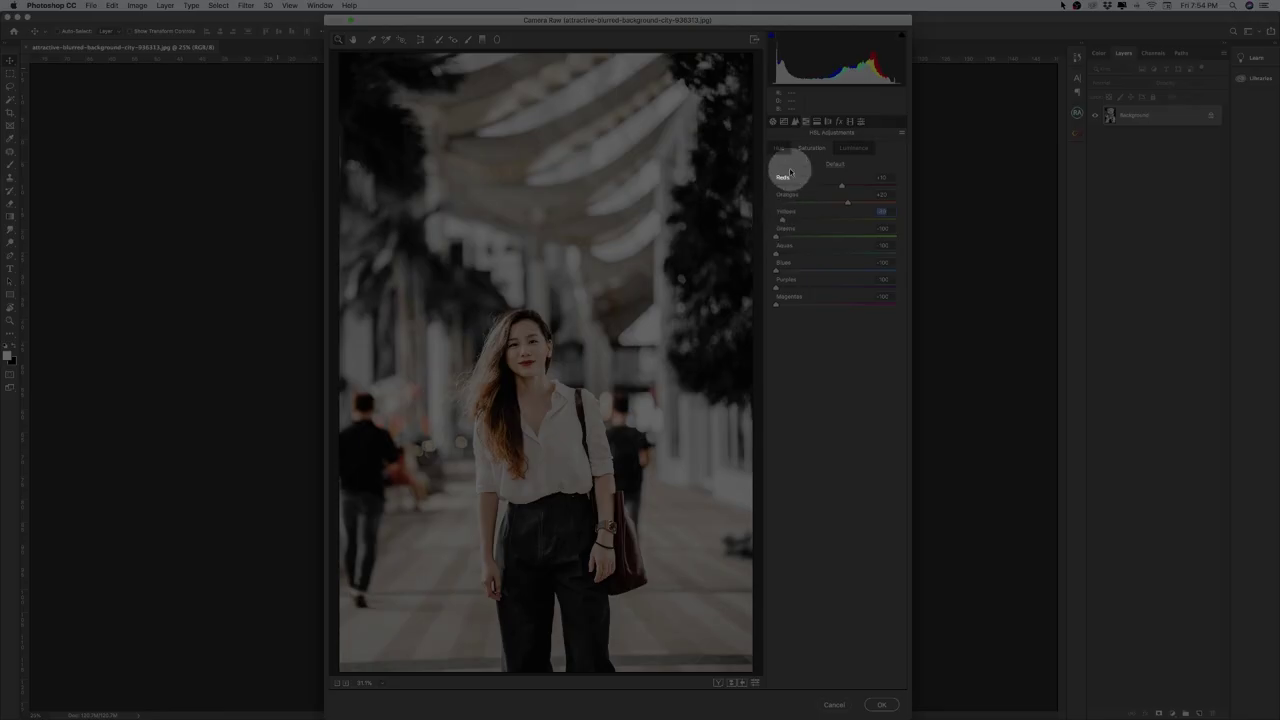
Split-tone the highlights with hue about 220 and saturation 7, leaving shadows at 0
click(816, 121)
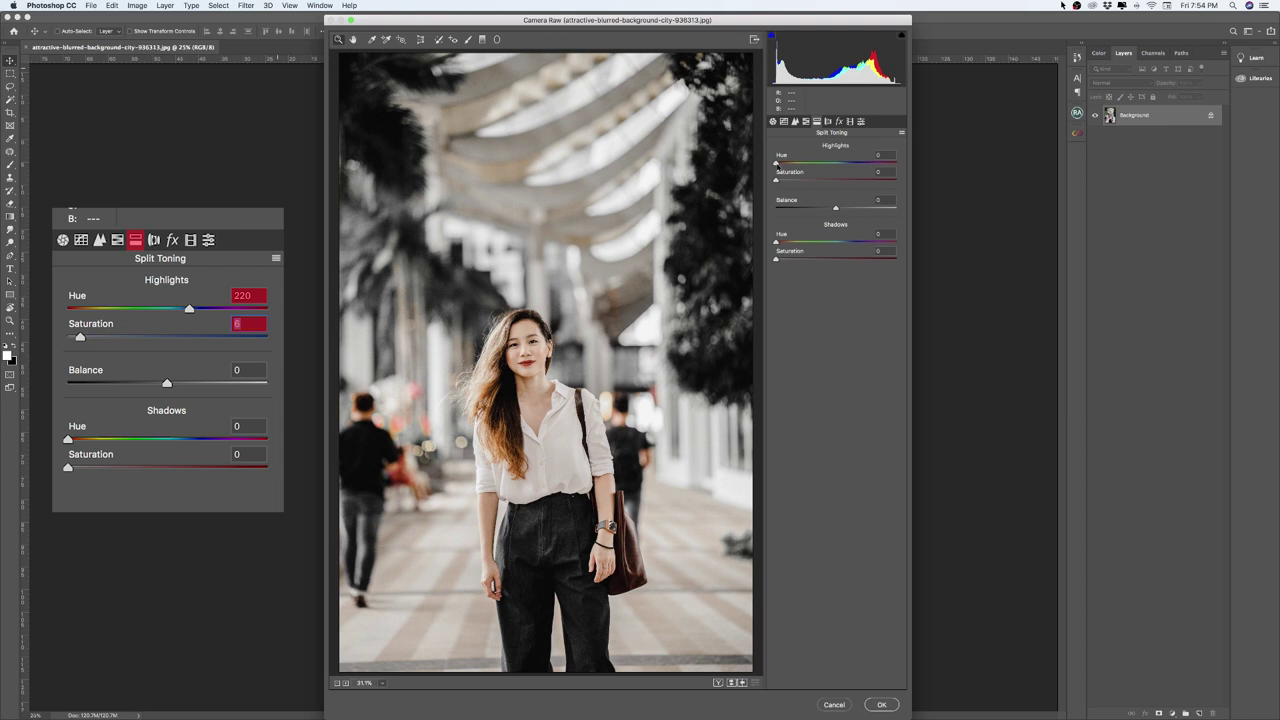
drag(776, 163, 843, 171)
drag(777, 181, 784, 183)
key(Tab)
drag(845, 165, 849, 165)
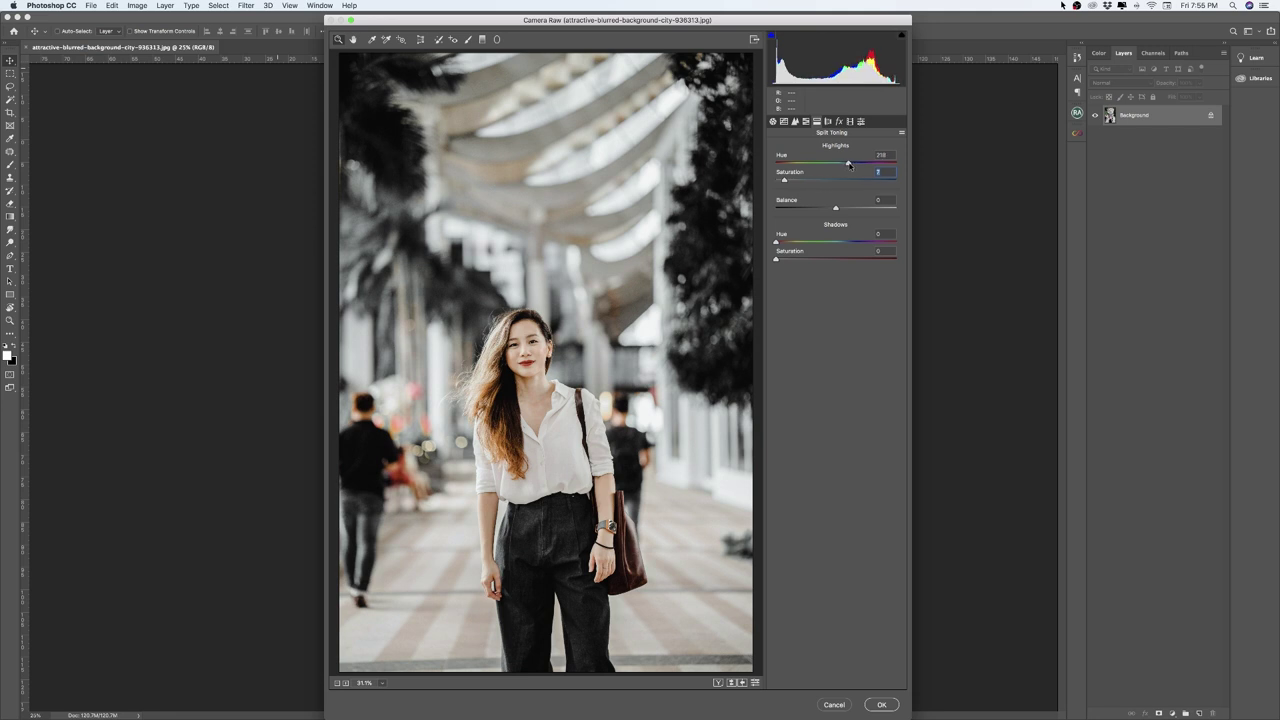
key(shift+Tab)
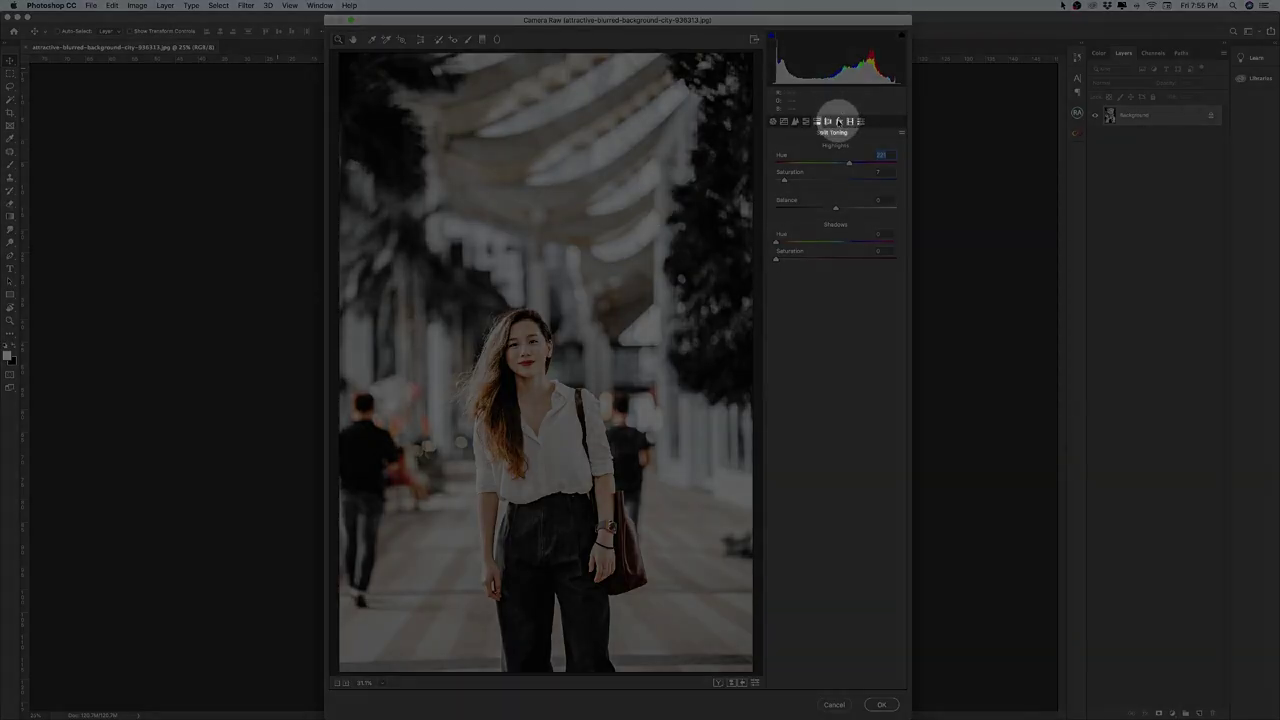
Set Camera Calibration Blue Primary Hue to -20 and apply the Camera Raw grade
click(838, 121)
click(849, 121)
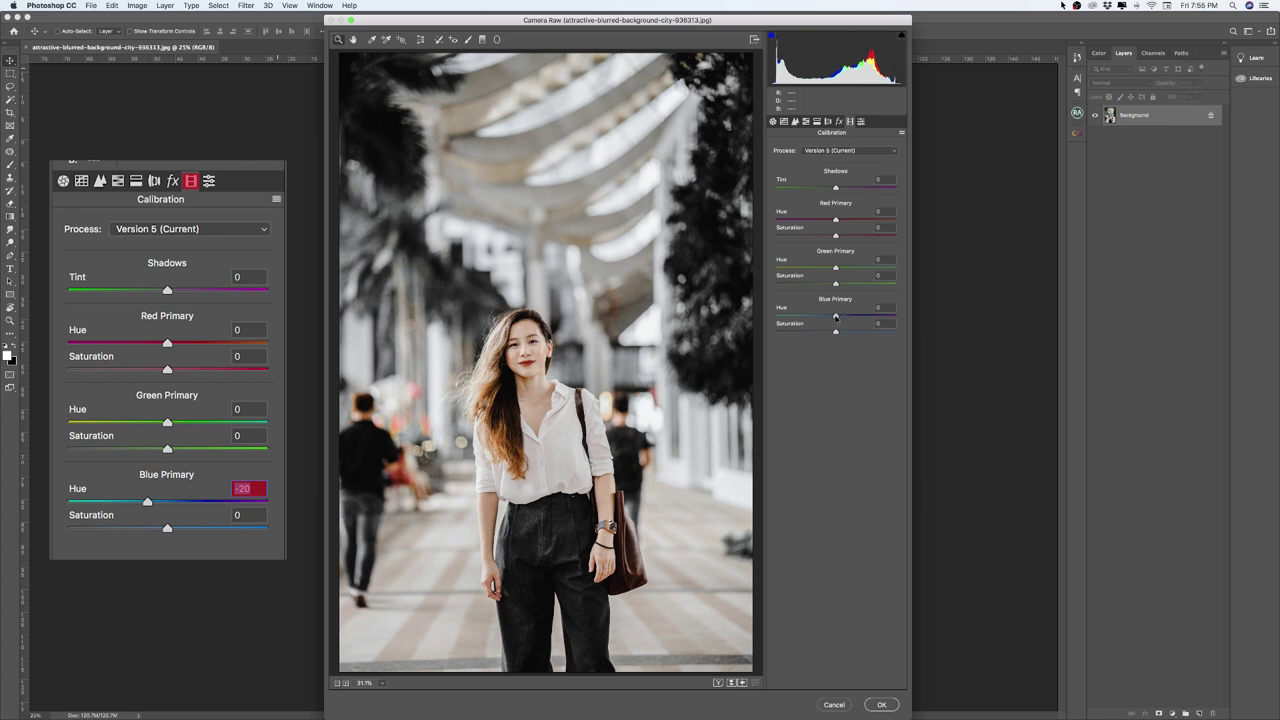
drag(836, 316, 829, 318)
drag(829, 317, 828, 317)
click(828, 317)
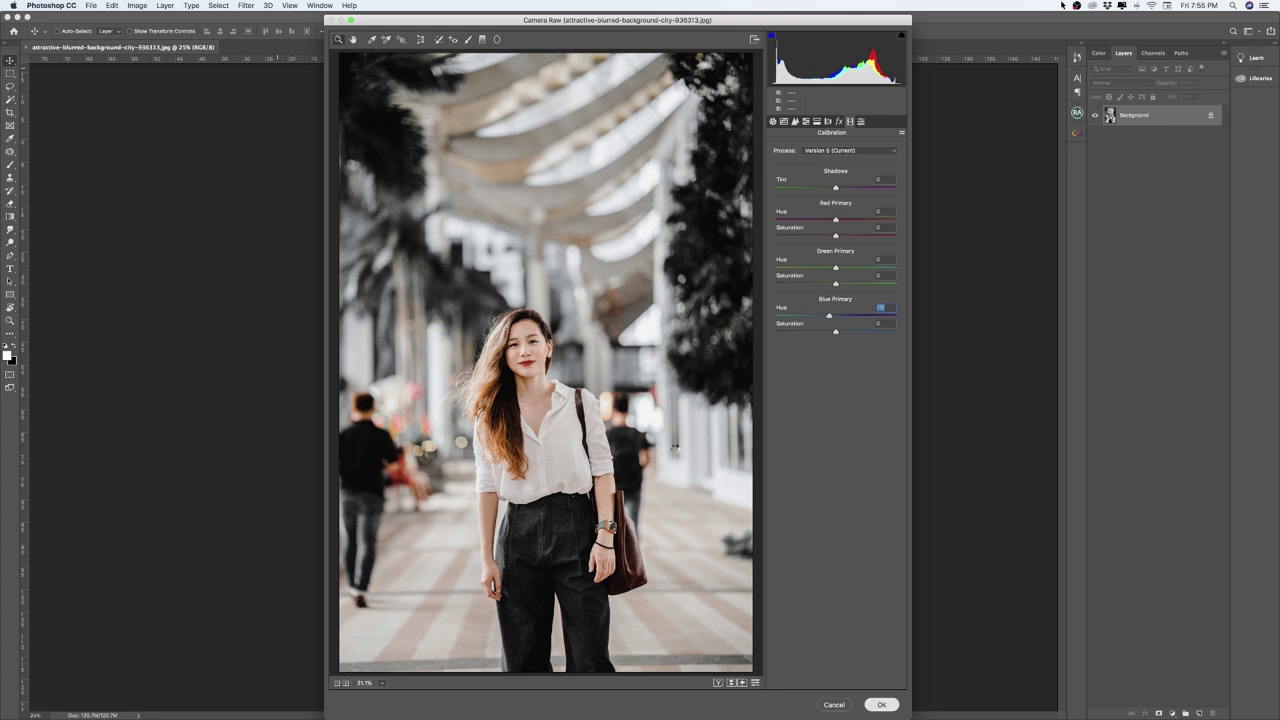
key(Return)
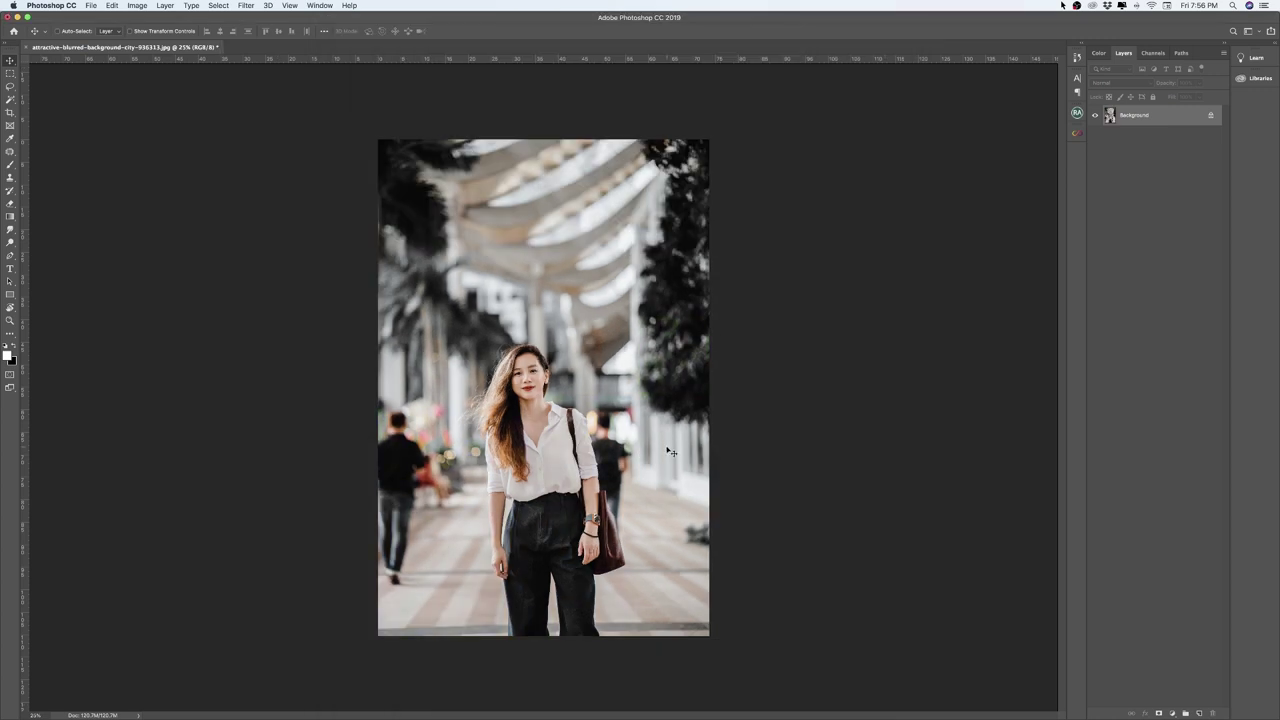